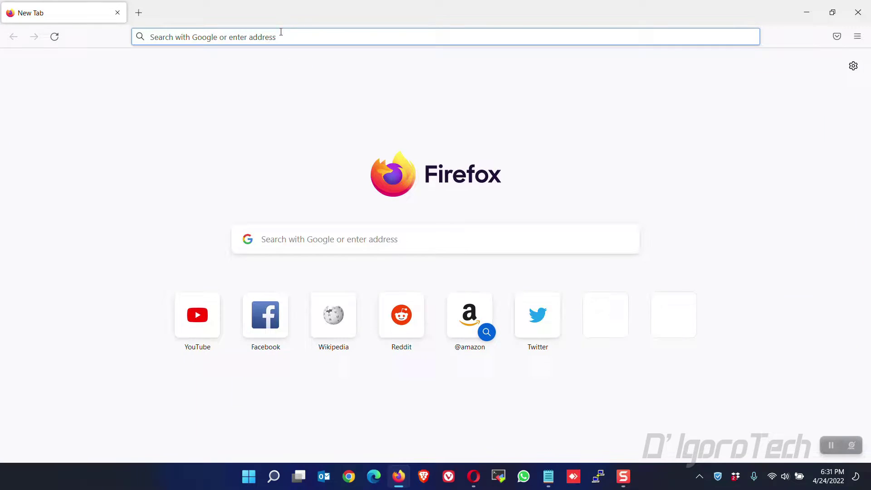
- Load skillsforall.com in Firefox and scroll through the home page's 'Find your path' introduction
{"action": "type", "text": "skillsforall.com"}
{"action": "key", "text": "Return"}
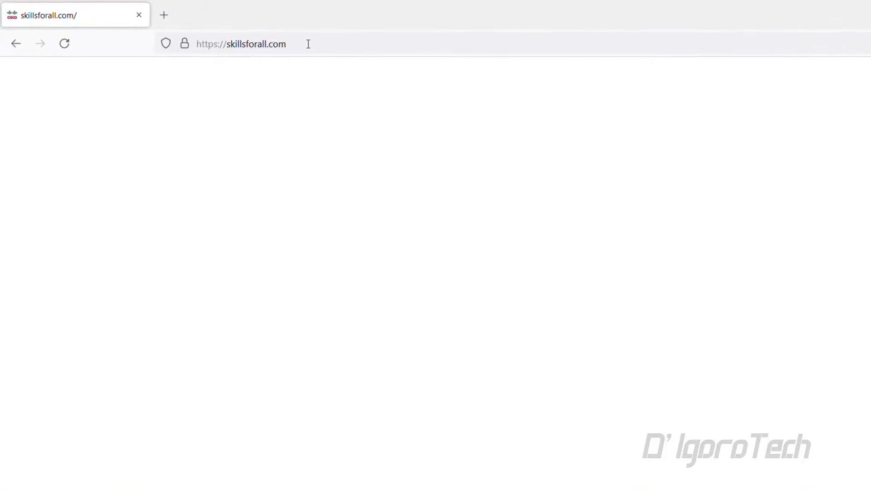
{"action": "left_click", "coordinate": [308, 43]}
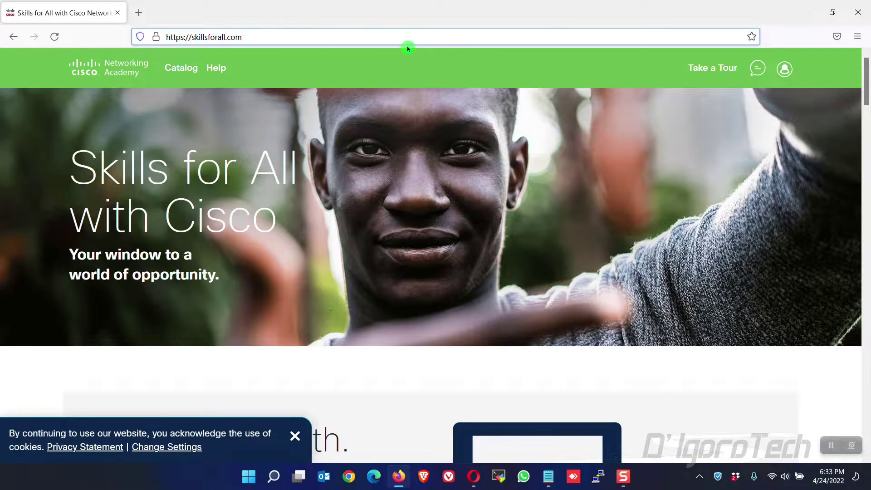
{"action": "scroll", "coordinate": [504, 108], "scroll_direction": "down", "scroll_amount": 4}
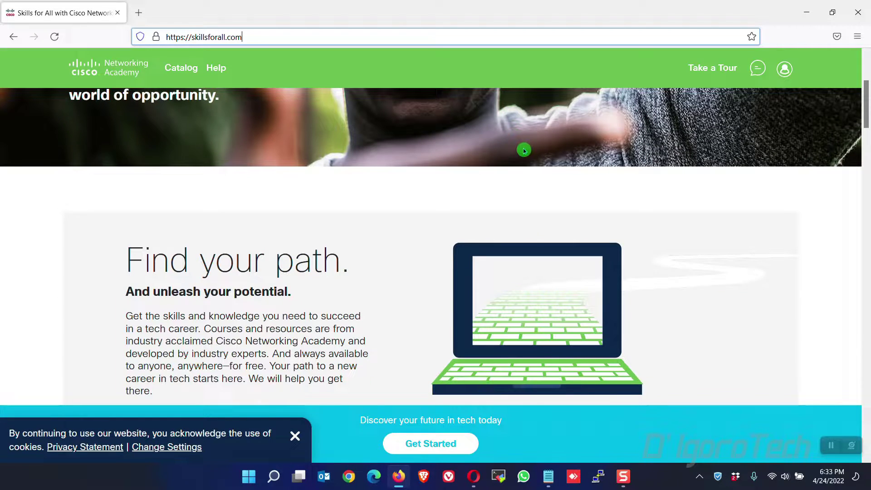
{"action": "scroll", "coordinate": [521, 148], "scroll_direction": "down", "scroll_amount": 2}
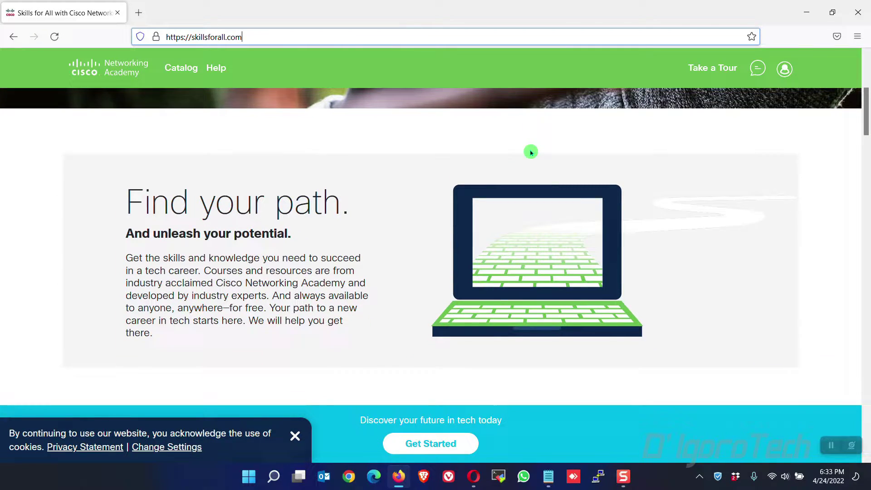
{"action": "scroll", "coordinate": [531, 152], "scroll_direction": "up", "scroll_amount": 4}
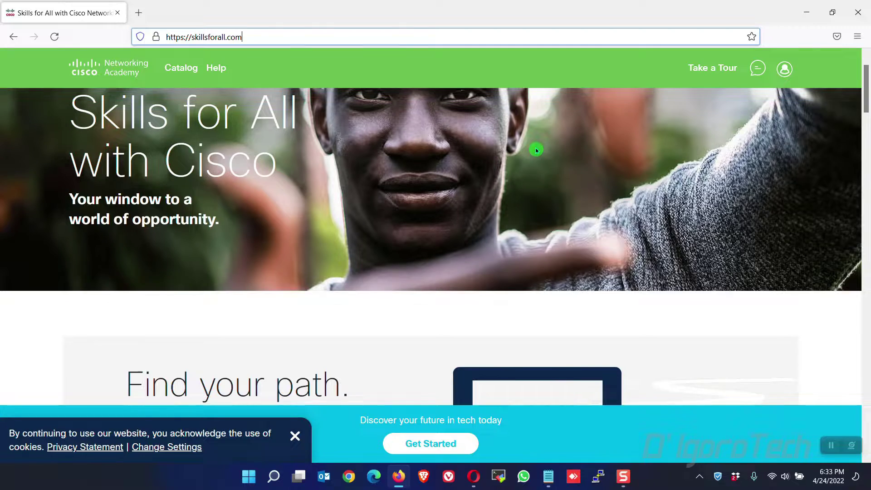
{"action": "scroll", "coordinate": [536, 150], "scroll_direction": "up", "scroll_amount": 1}
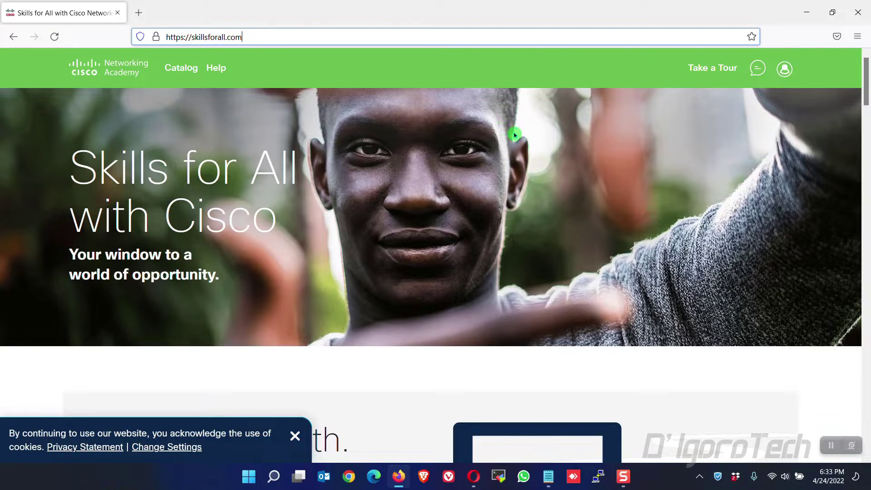
- Open the account sign-in page and switch to creating a new account
{"action": "left_click", "coordinate": [788, 73]}
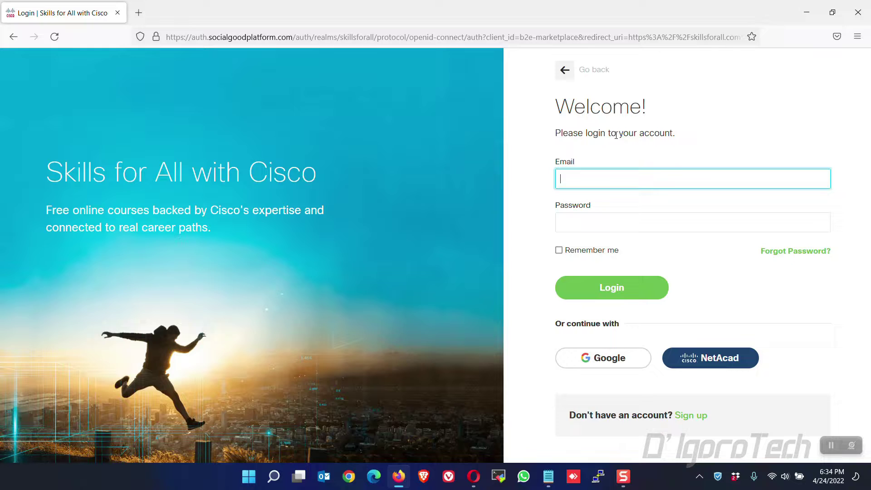
{"action": "left_click", "coordinate": [582, 217]}
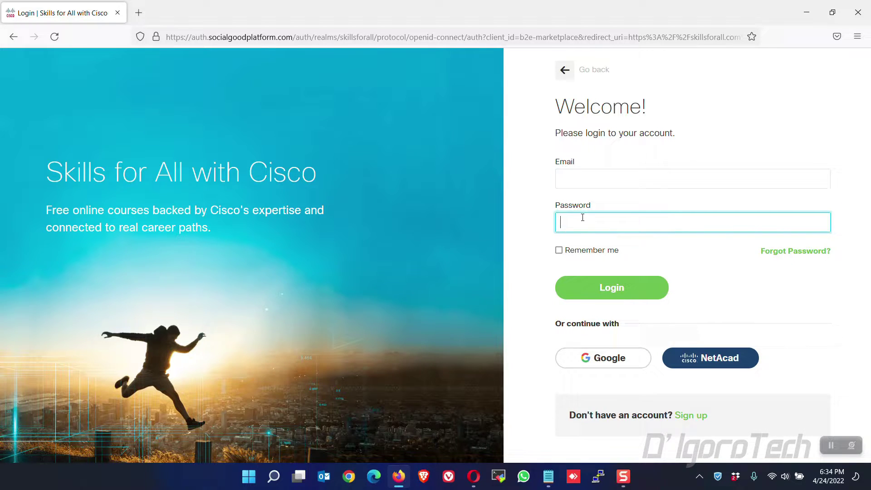
{"action": "left_click", "coordinate": [691, 416]}
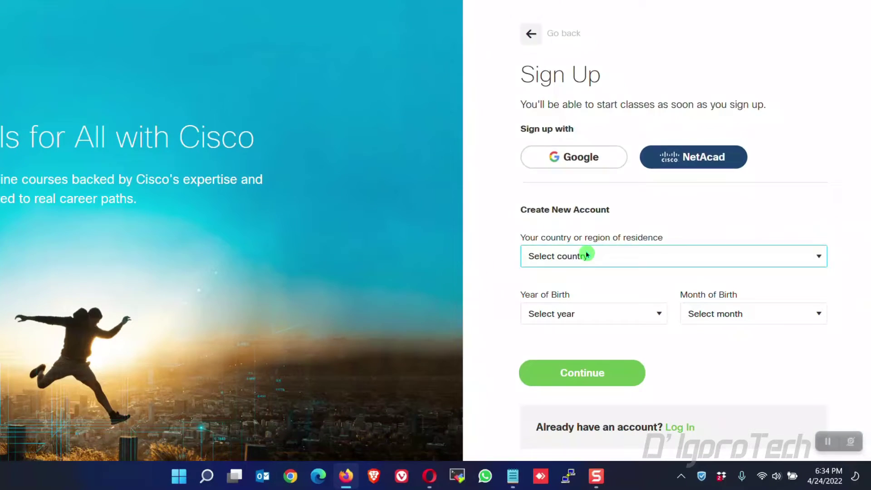
- Set country of residence to Philippines and birth date to January 1990
{"action": "left_click", "coordinate": [614, 277]}
{"action": "key", "text": "p"}
{"action": "scroll", "coordinate": [624, 234], "scroll_direction": "down", "scroll_amount": 4}
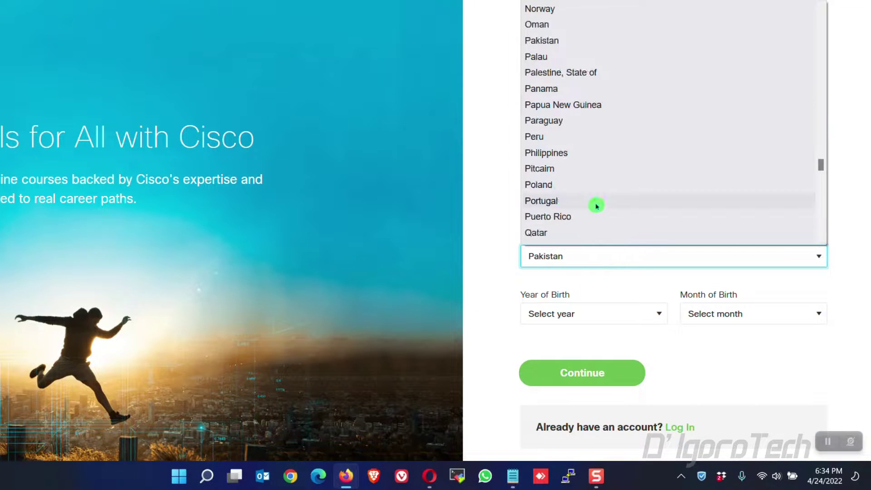
{"action": "left_click", "coordinate": [577, 152]}
{"action": "left_click", "coordinate": [587, 314]}
{"action": "scroll", "coordinate": [580, 298], "scroll_direction": "down", "scroll_amount": 7}
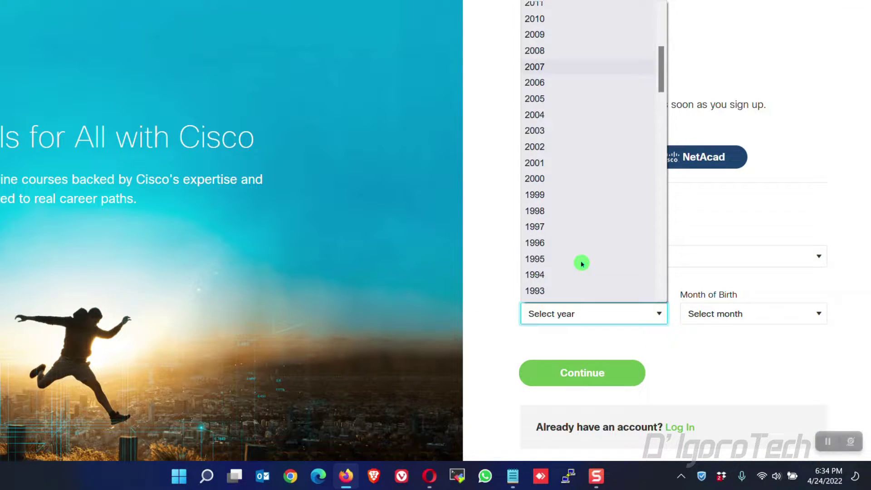
{"action": "left_click", "coordinate": [560, 155]}
{"action": "left_click", "coordinate": [725, 313]}
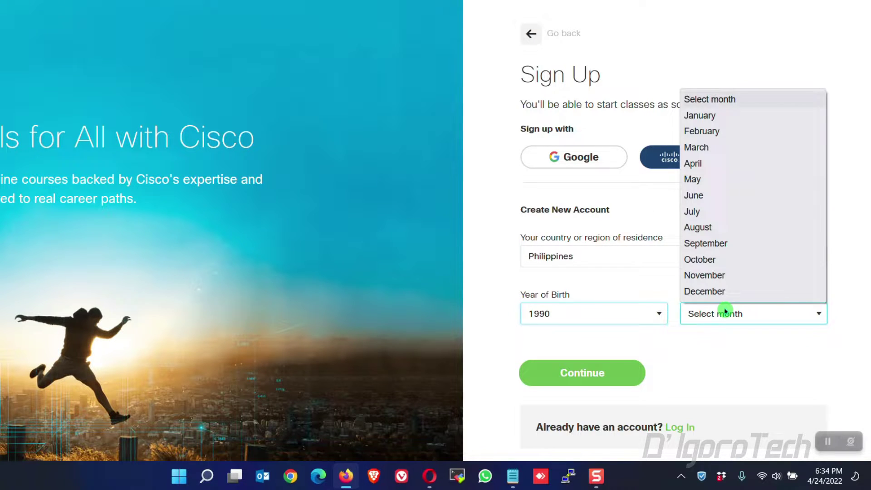
{"action": "left_click", "coordinate": [700, 115]}
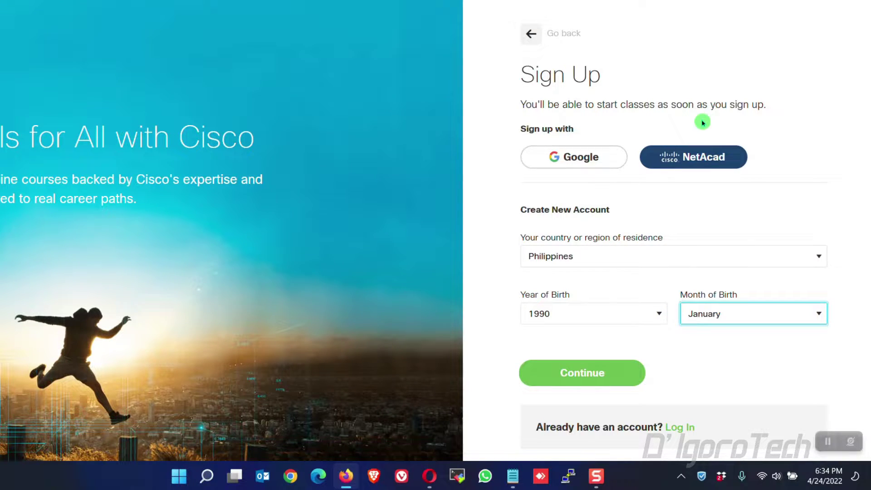
- Continue to account details and enter the first name, last name and e-mail address
{"action": "left_click", "coordinate": [579, 373]}
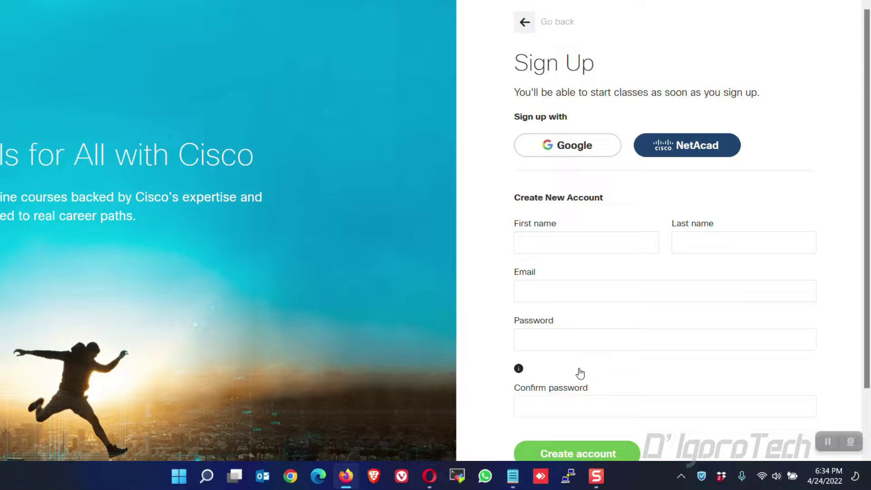
{"action": "left_click", "coordinate": [580, 287]}
{"action": "scroll", "coordinate": [590, 249], "scroll_direction": "down", "scroll_amount": 2}
{"action": "left_click", "coordinate": [588, 175]}
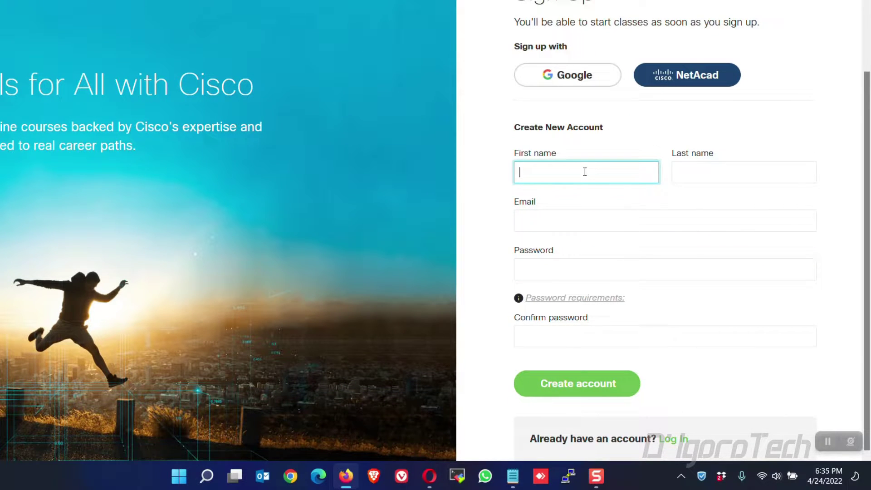
{"action": "key", "text": "Tab"}
{"action": "key", "text": "Tab"}
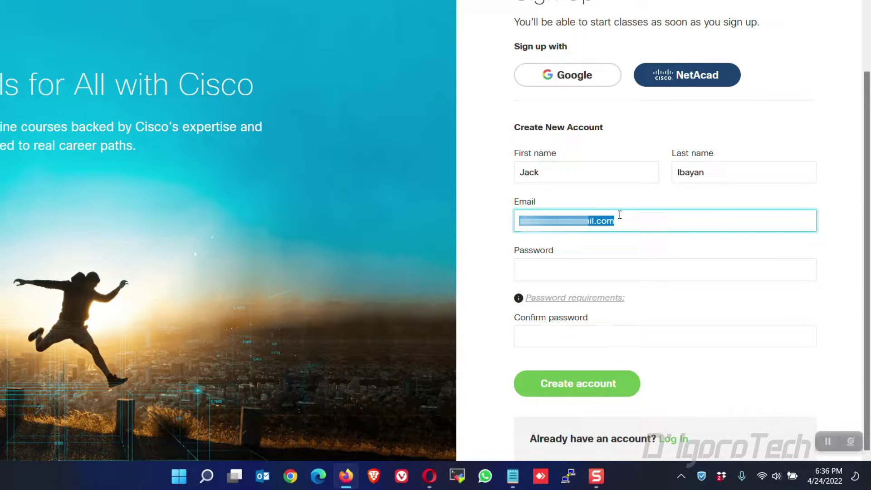
{"action": "left_click", "coordinate": [621, 217]}
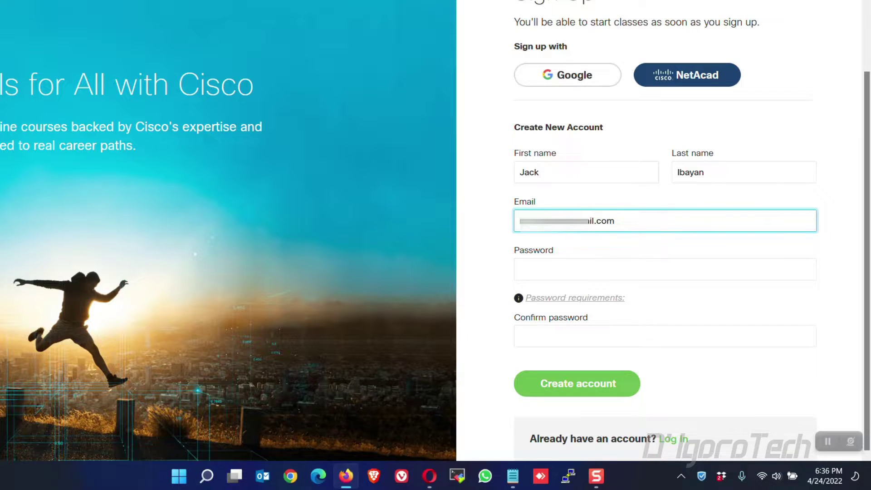
- Review the password requirements and enter the account password
{"action": "left_click", "coordinate": [544, 269]}
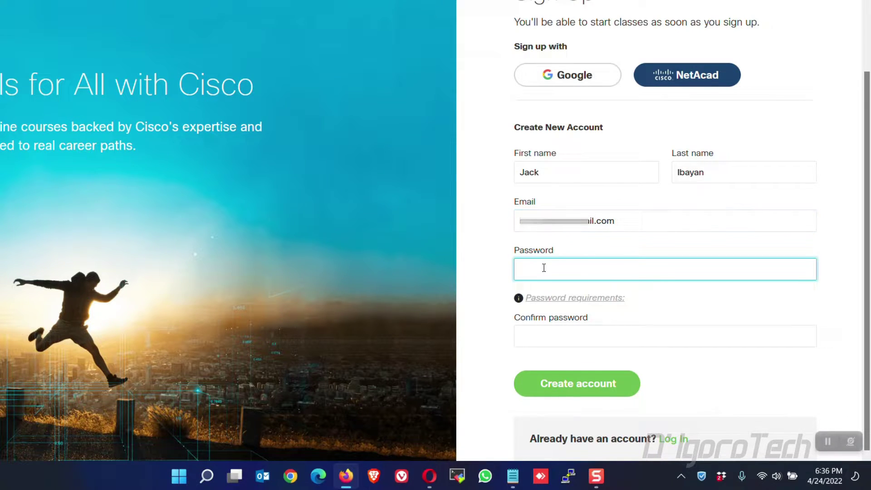
{"action": "left_click", "coordinate": [560, 294]}
{"action": "left_click", "coordinate": [593, 301]}
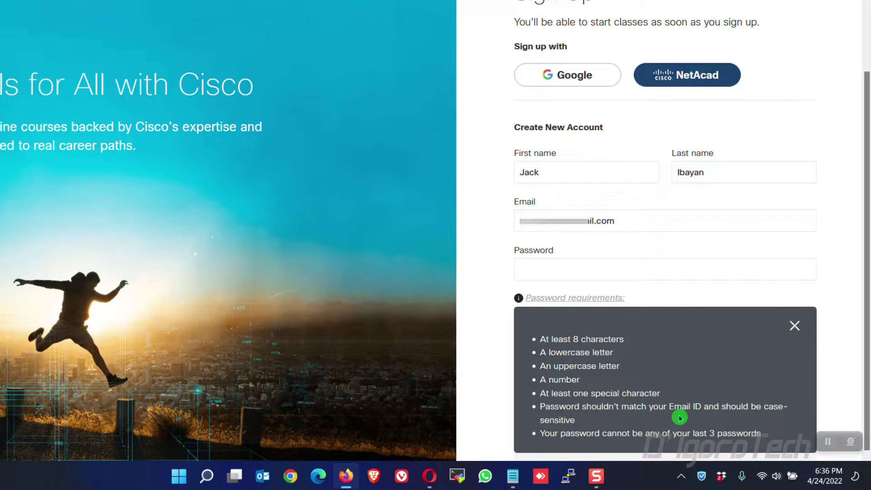
{"action": "left_click", "coordinate": [606, 268]}
{"action": "type", "text": "••"}
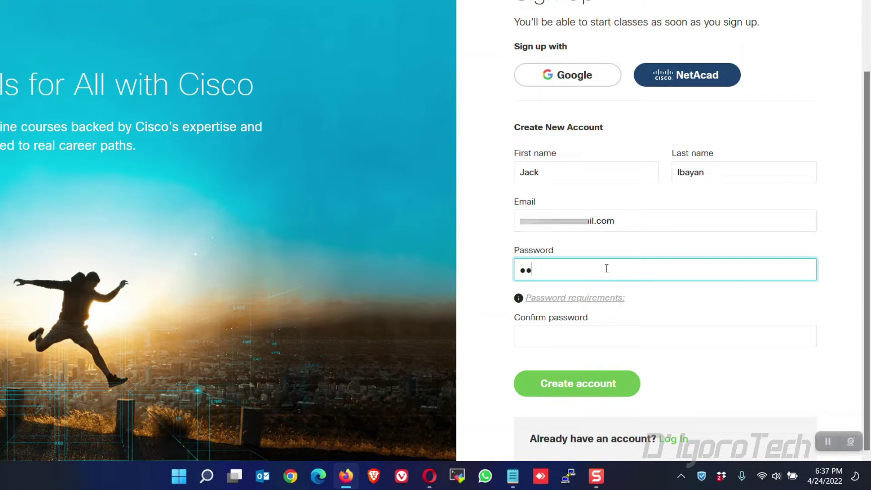
{"action": "key", "text": "Tab"}
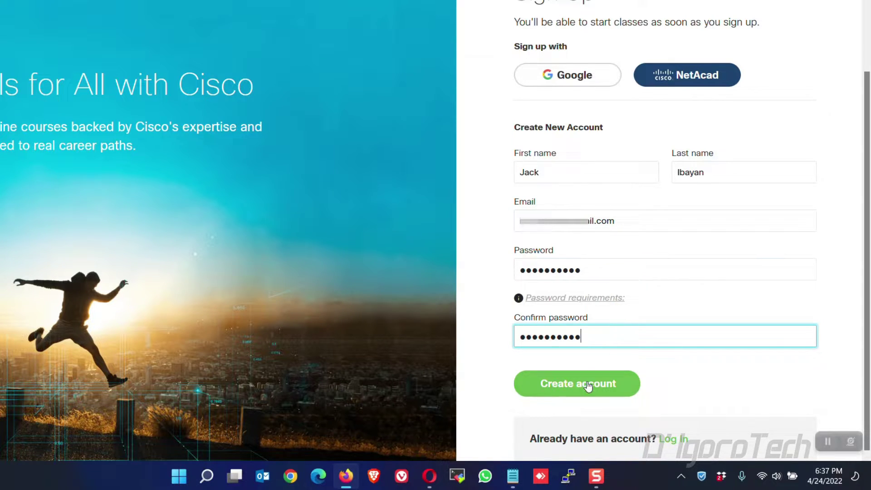
- Create the account, dismiss the cookie notice, and accept the terms and conditions
{"action": "left_click", "coordinate": [570, 392]}
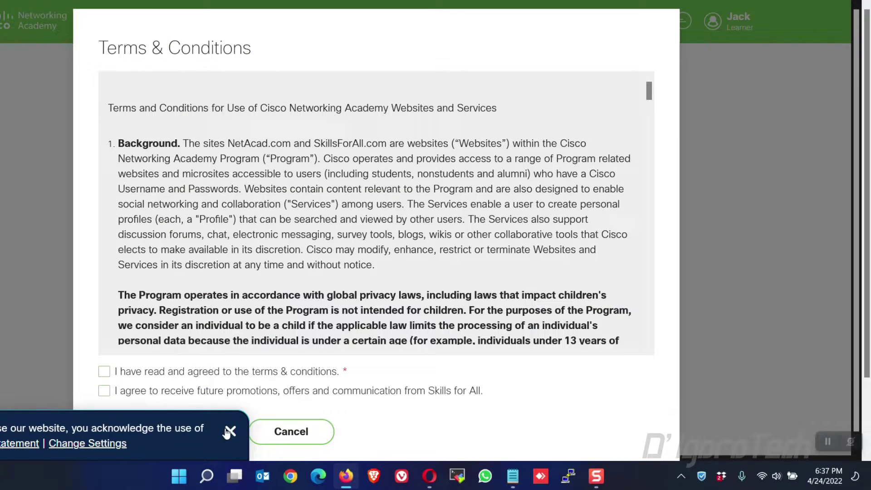
{"action": "left_click", "coordinate": [227, 431]}
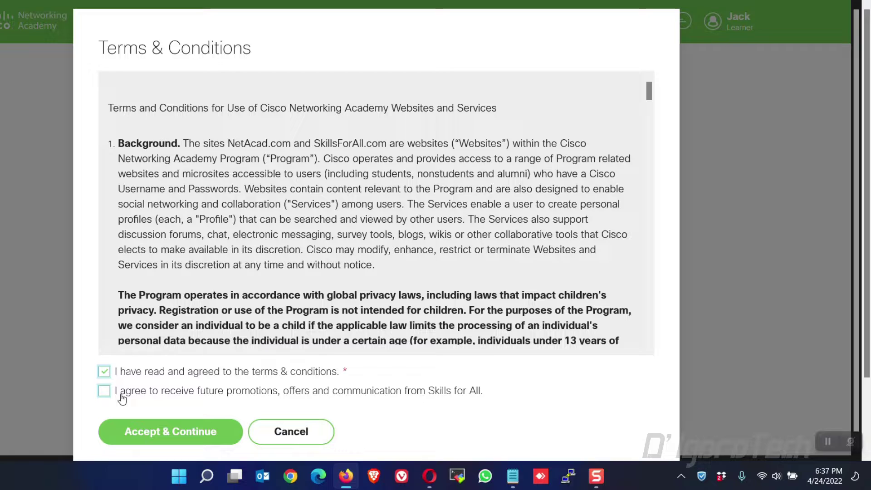
{"action": "left_click", "coordinate": [170, 432]}
{"action": "left_click", "coordinate": [299, 359]}
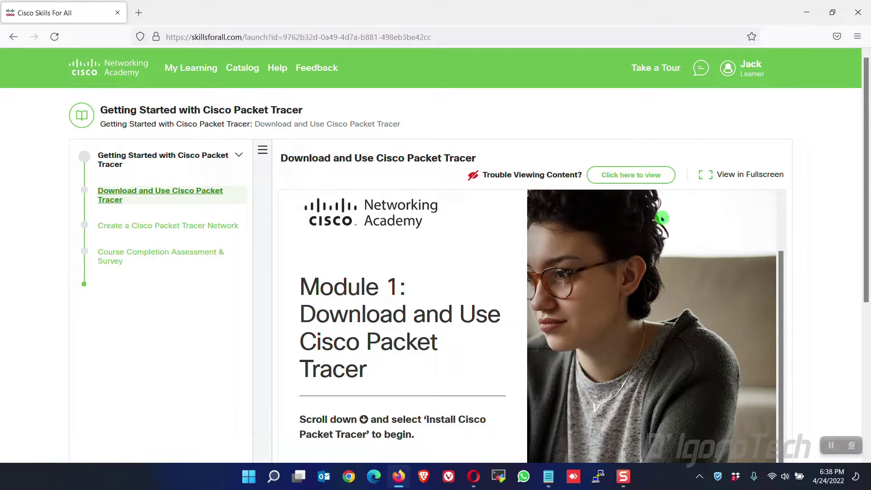
- Scroll the course to the 1.0 Install Cisco Packet Tracer section and open it
{"action": "scroll", "coordinate": [629, 227], "scroll_direction": "down", "scroll_amount": 3}
{"action": "scroll", "coordinate": [413, 249], "scroll_direction": "down", "scroll_amount": 3}
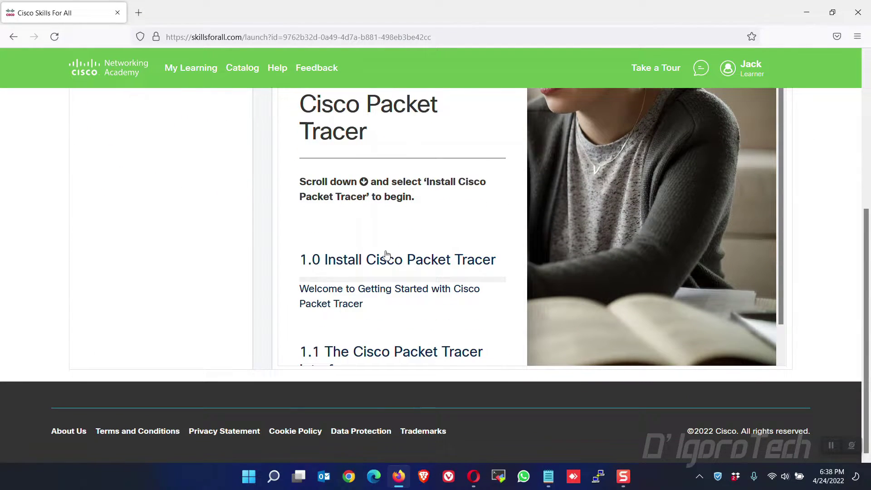
{"action": "scroll", "coordinate": [374, 249], "scroll_direction": "down", "scroll_amount": 1}
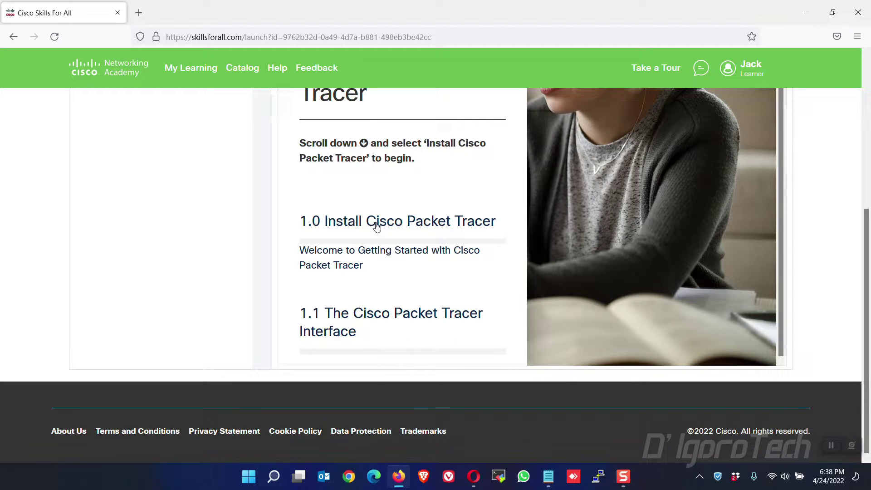
{"action": "left_click", "coordinate": [376, 227]}
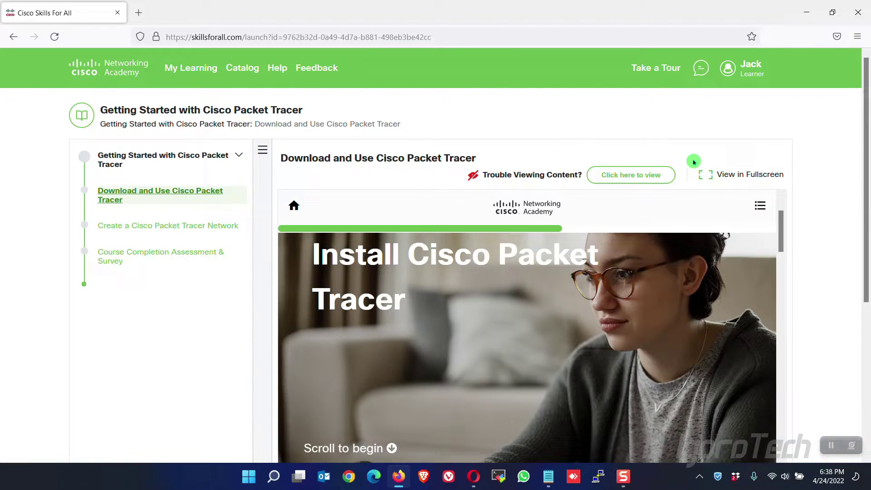
{"action": "scroll", "coordinate": [706, 292], "scroll_direction": "down", "scroll_amount": 10}
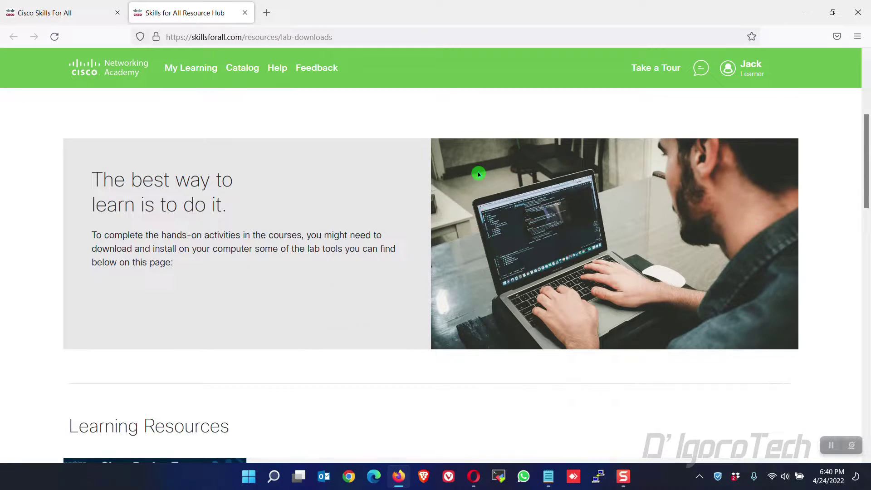
- Download the Packet Tracer 8.1.1 Windows 64bit installer from the Step 1 links
{"action": "scroll", "coordinate": [481, 178], "scroll_direction": "up", "scroll_amount": 3}
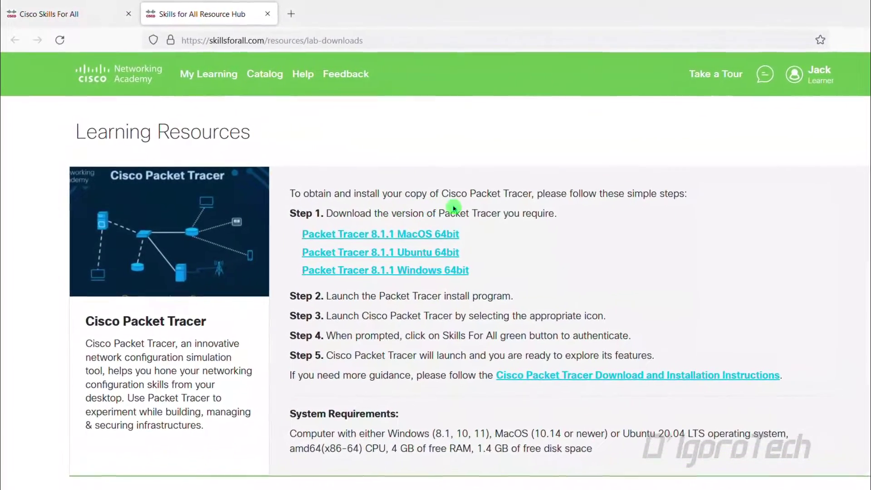
{"action": "left_click_drag", "start_coordinate": [463, 235], "coordinate": [295, 235]}
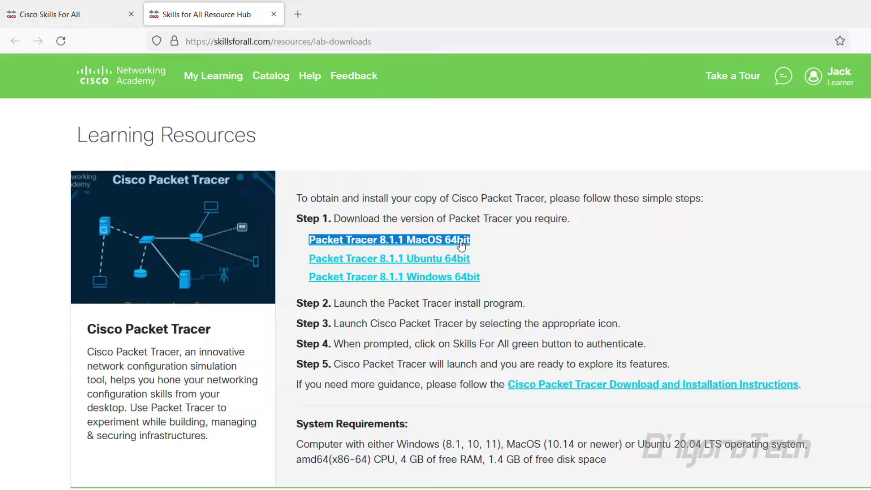
{"action": "left_click_drag", "start_coordinate": [486, 255], "coordinate": [302, 264]}
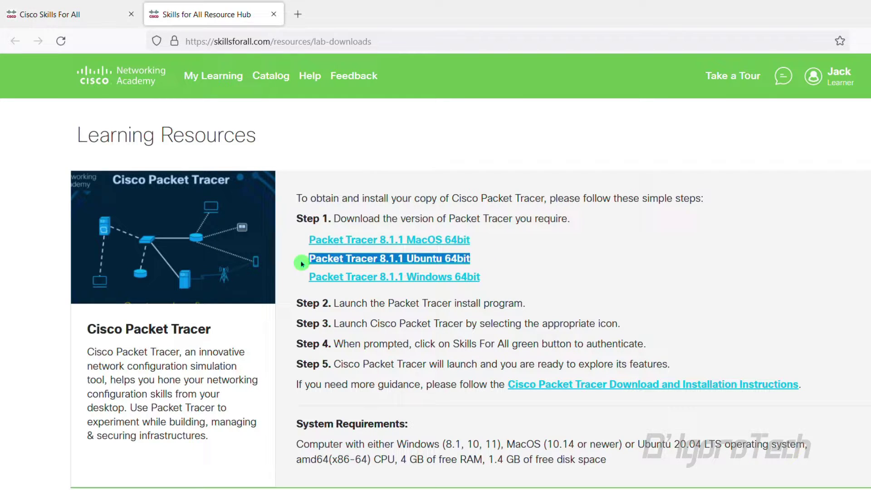
{"action": "left_click_drag", "start_coordinate": [523, 279], "coordinate": [313, 279]}
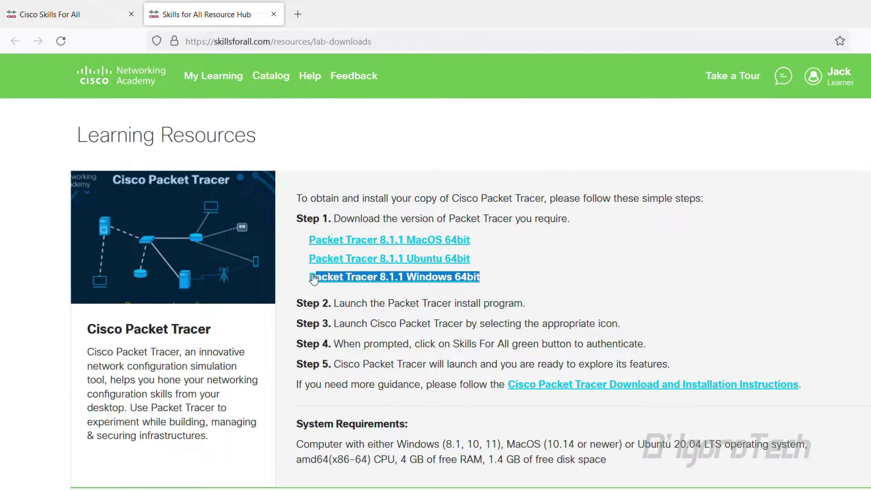
{"action": "left_click", "coordinate": [500, 278]}
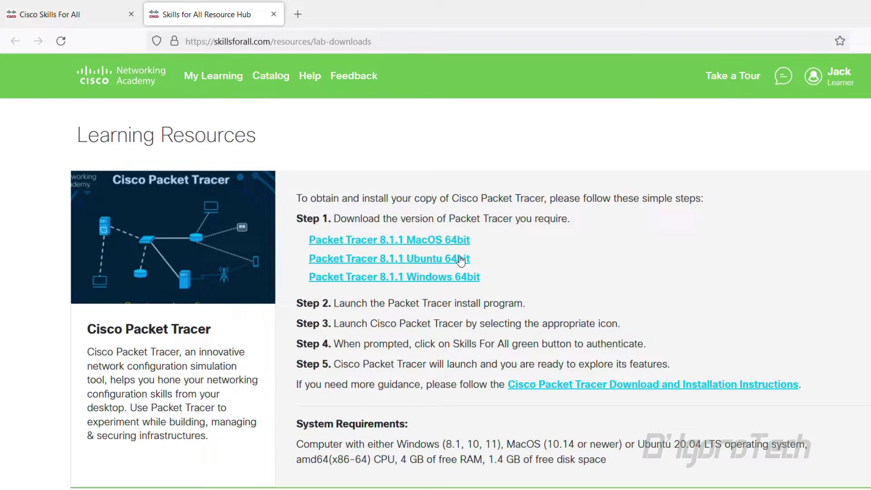
{"action": "left_click", "coordinate": [442, 279]}
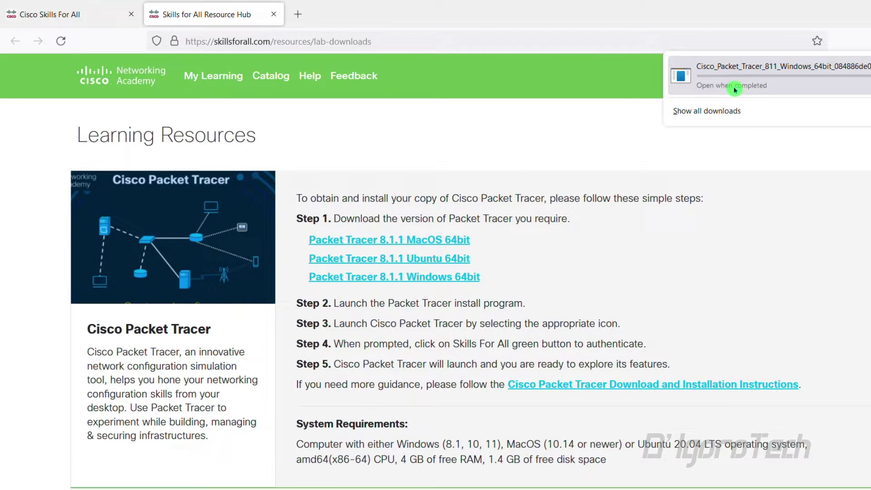
- Review the supported Windows versions under System Requirements and check download progress
{"action": "scroll", "coordinate": [709, 245], "scroll_direction": "down", "scroll_amount": 3}
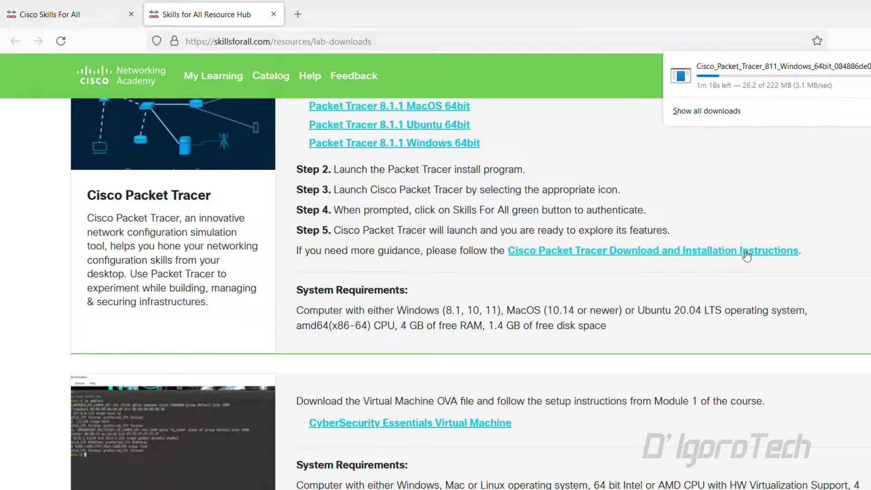
{"action": "scroll", "coordinate": [406, 285], "scroll_direction": "down", "scroll_amount": 2}
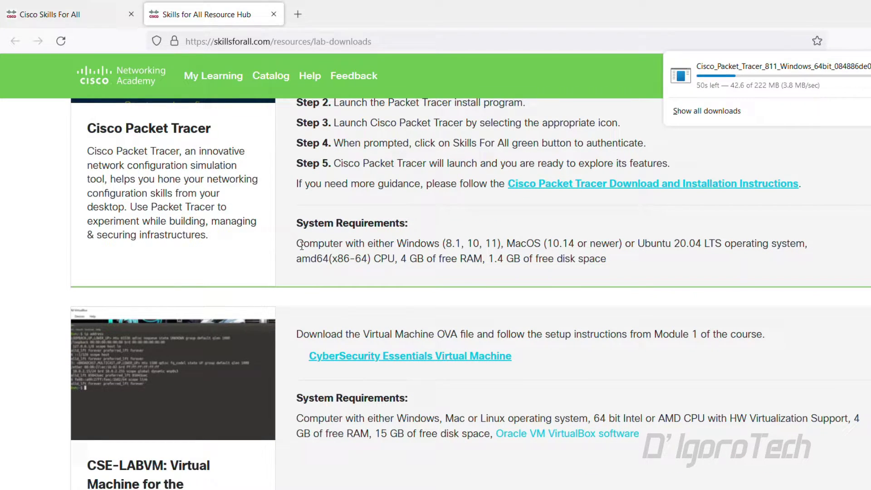
{"action": "left_click_drag", "start_coordinate": [298, 245], "coordinate": [482, 247]}
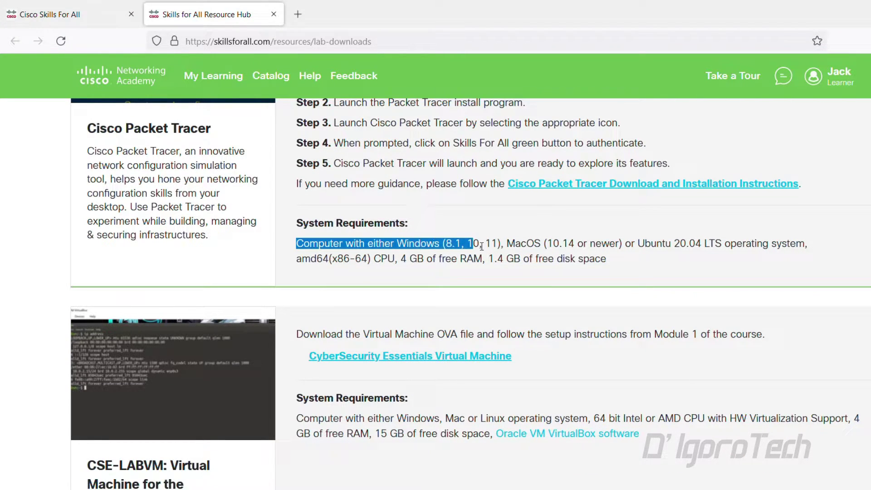
{"action": "left_click", "coordinate": [447, 237]}
{"action": "left_click", "coordinate": [537, 201]}
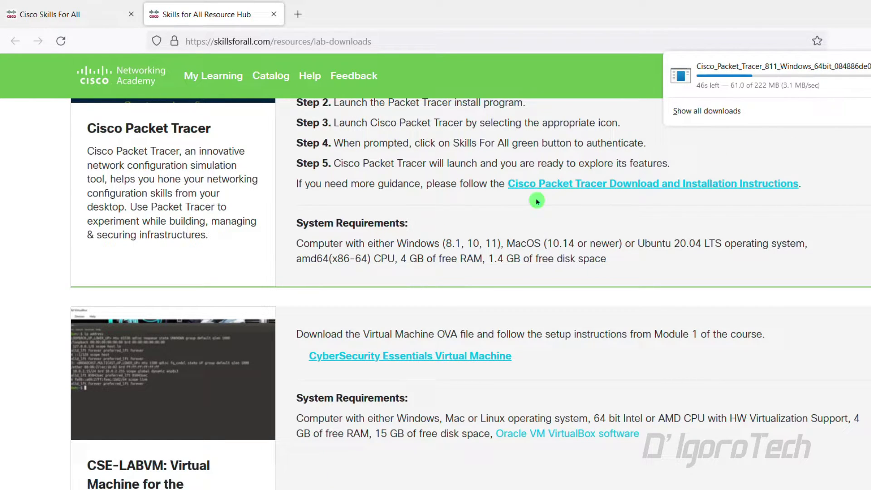
{"action": "left_click", "coordinate": [319, 252]}
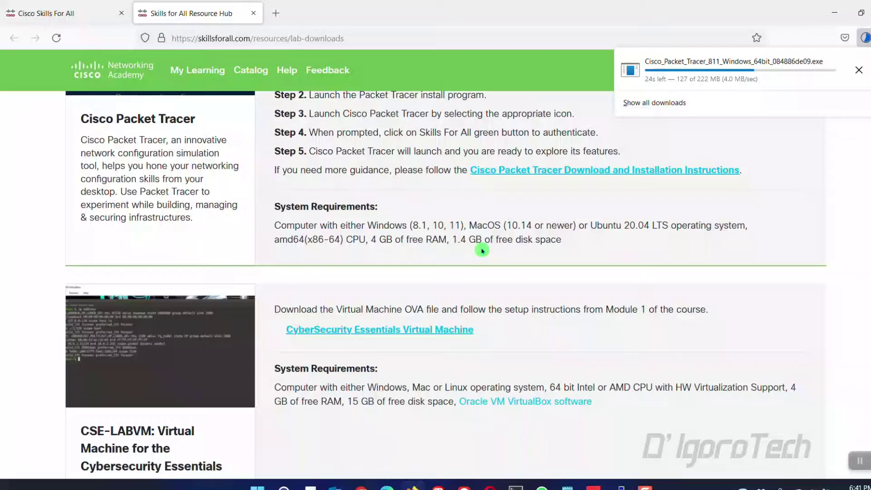
- Download the MacOS and Ubuntu 64bit installers and open their Downloads folder
{"action": "scroll", "coordinate": [468, 239], "scroll_direction": "down", "scroll_amount": 1}
{"action": "scroll", "coordinate": [469, 237], "scroll_direction": "up", "scroll_amount": 8}
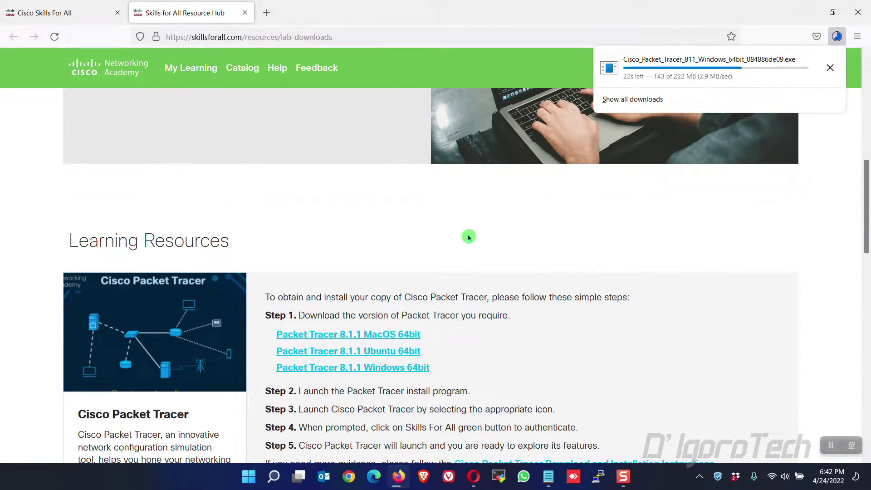
{"action": "scroll", "coordinate": [469, 237], "scroll_direction": "down", "scroll_amount": 1}
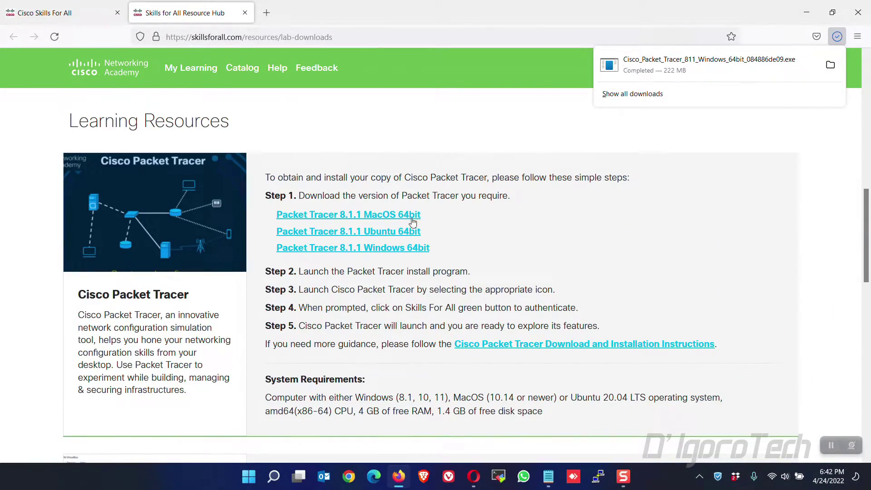
{"action": "left_click", "coordinate": [358, 275]}
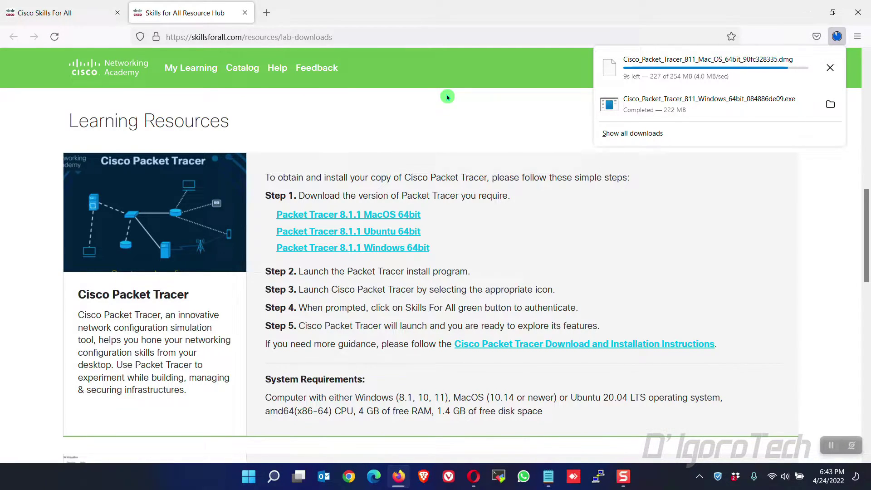
{"action": "left_click", "coordinate": [393, 229]}
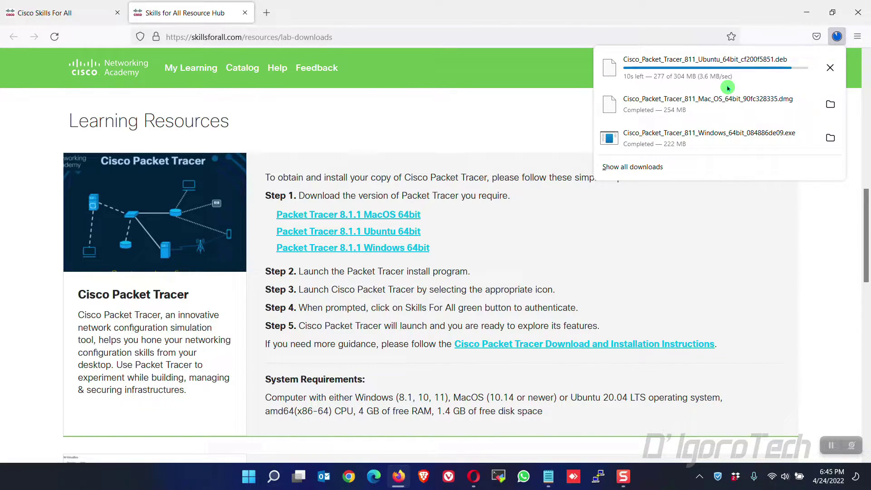
{"action": "left_click", "coordinate": [830, 68]}
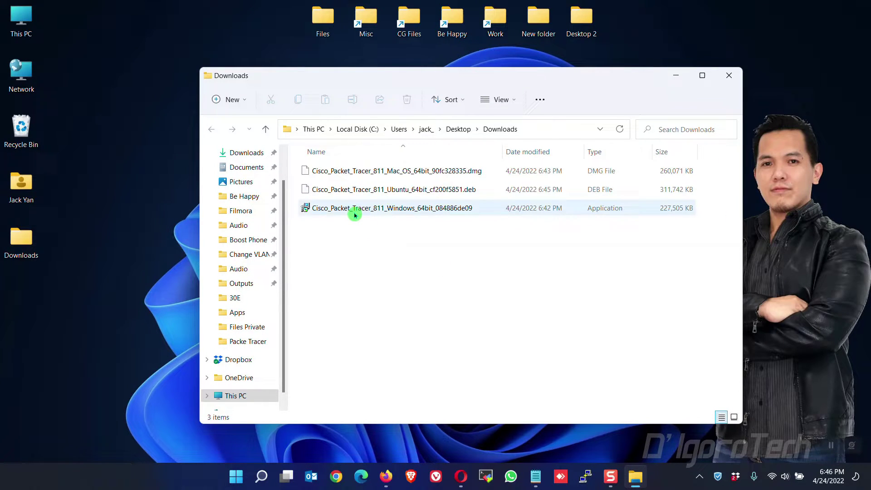
- Run the Cisco_Packet_Tracer_811_Windows_64bit installer from the Downloads folder
{"action": "left_click", "coordinate": [358, 191]}
{"action": "left_click", "coordinate": [360, 172]}
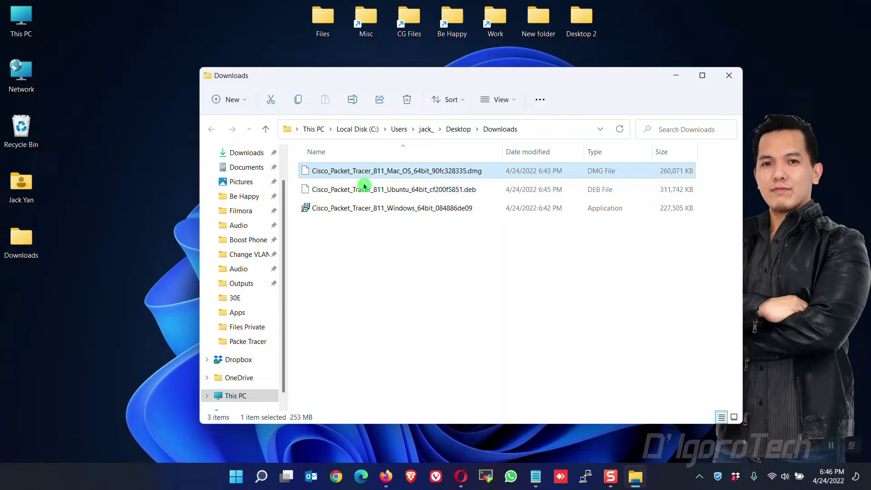
{"action": "left_click", "coordinate": [364, 188]}
{"action": "left_click", "coordinate": [366, 173]}
{"action": "left_click", "coordinate": [371, 208]}
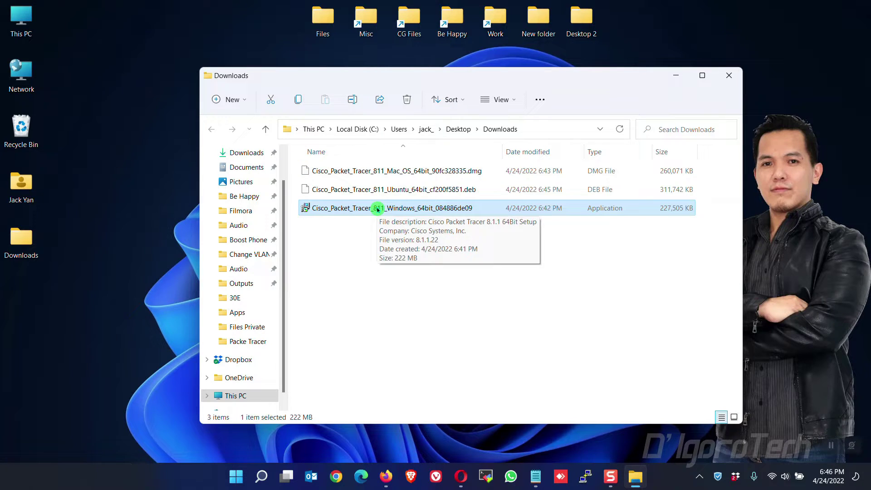
{"action": "double_click", "coordinate": [391, 208]}
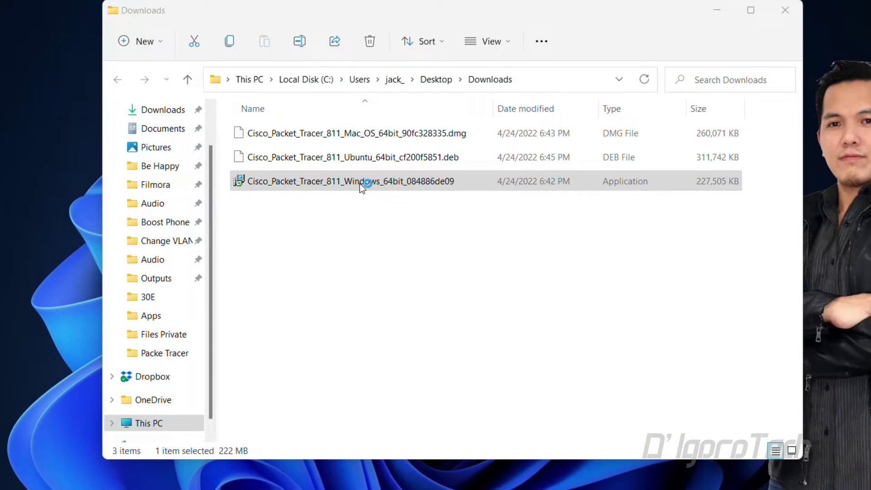
- Accept the license and install Packet Tracer 8.1.1 with default folders and a desktop shortcut
{"action": "left_click", "coordinate": [717, 10]}
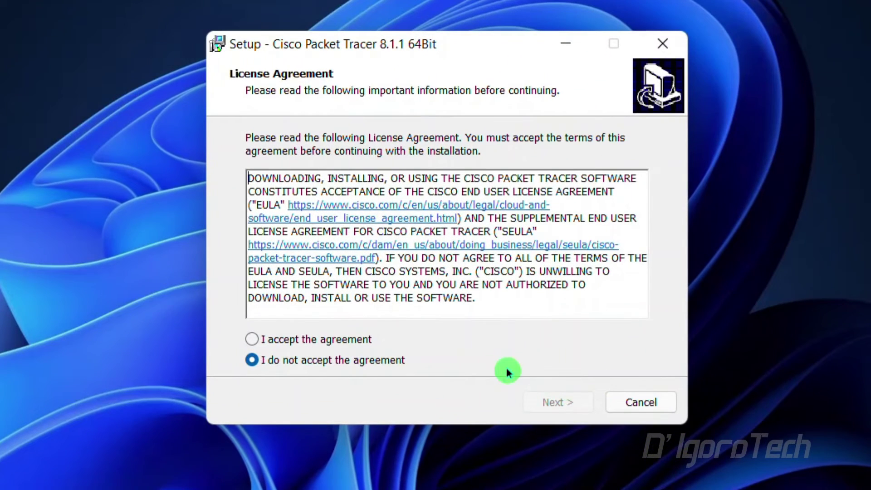
{"action": "left_click", "coordinate": [342, 339]}
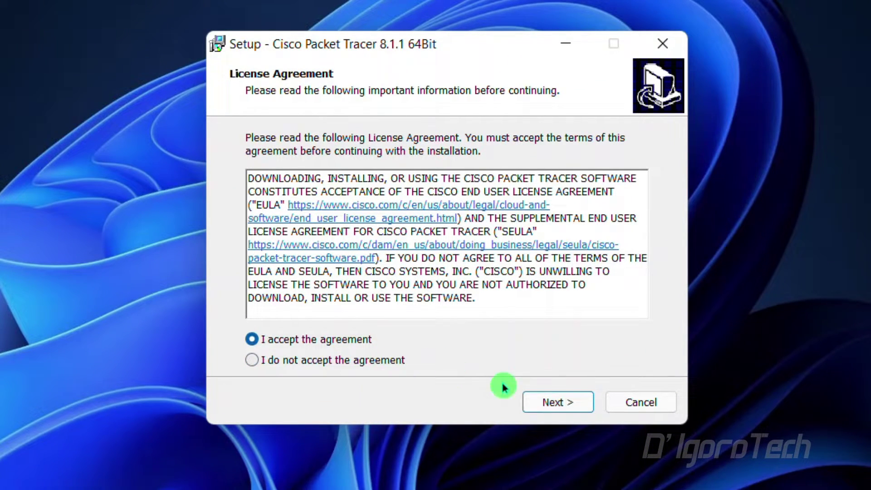
{"action": "left_click", "coordinate": [554, 403]}
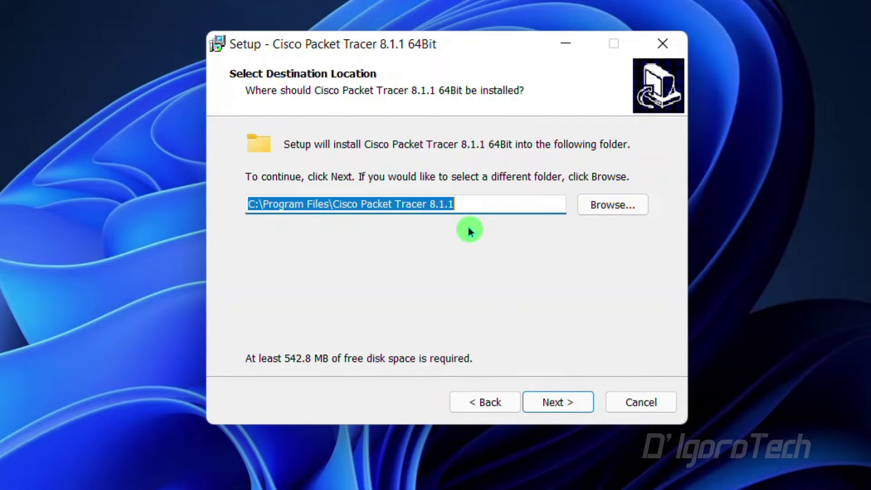
{"action": "left_click", "coordinate": [553, 403]}
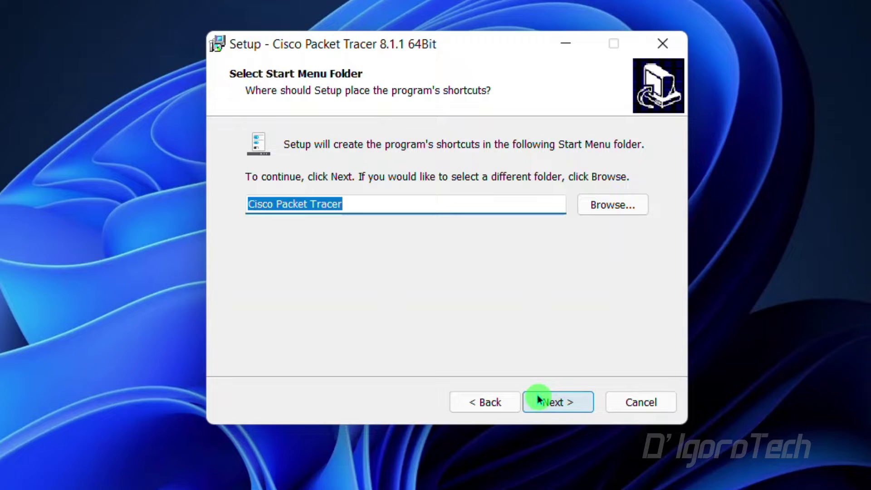
{"action": "left_click", "coordinate": [556, 402]}
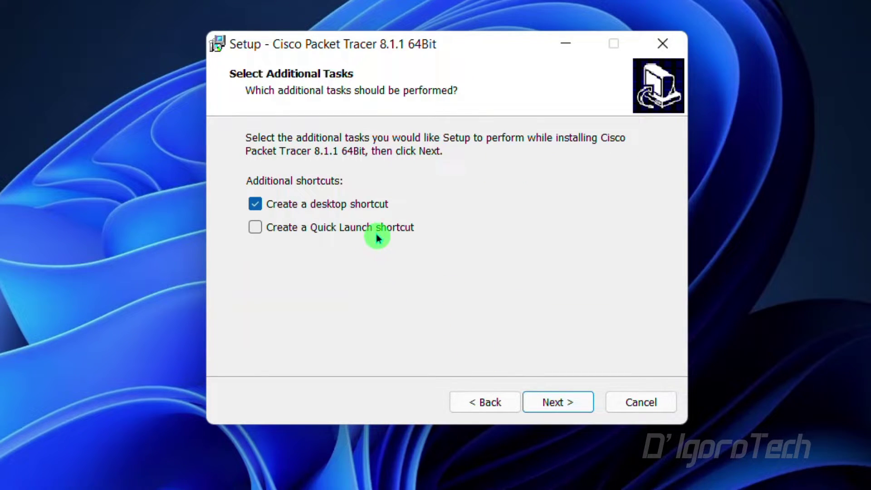
{"action": "left_click", "coordinate": [568, 409]}
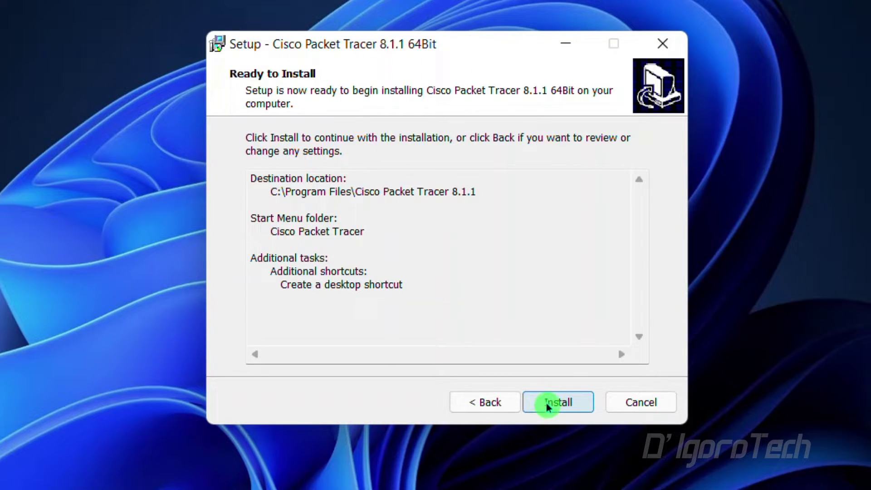
{"action": "left_click", "coordinate": [559, 401]}
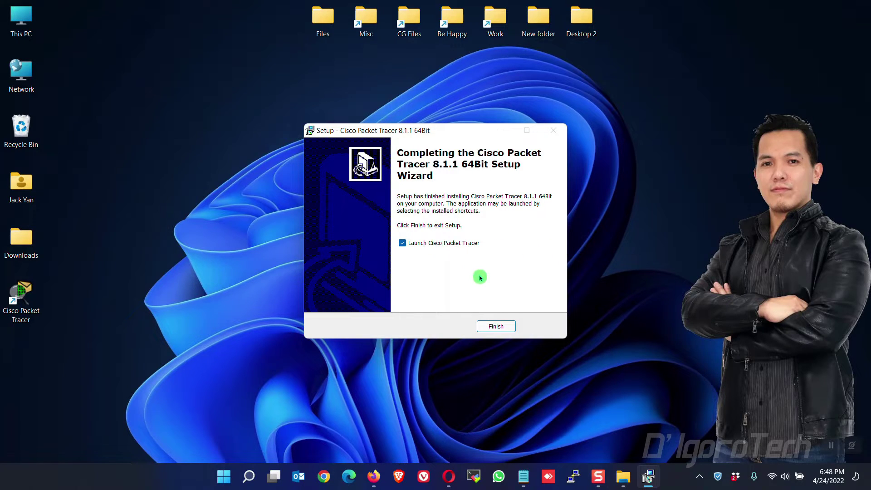
- Launch Packet Tracer, decline multi-user, allow firewall access, and choose Skills For All sign-in
{"action": "left_click", "coordinate": [496, 326]}
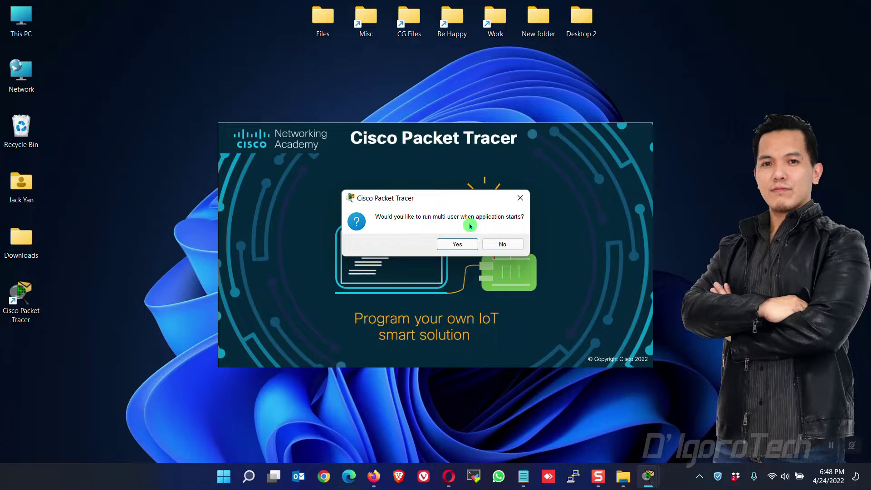
{"action": "left_click", "coordinate": [511, 245]}
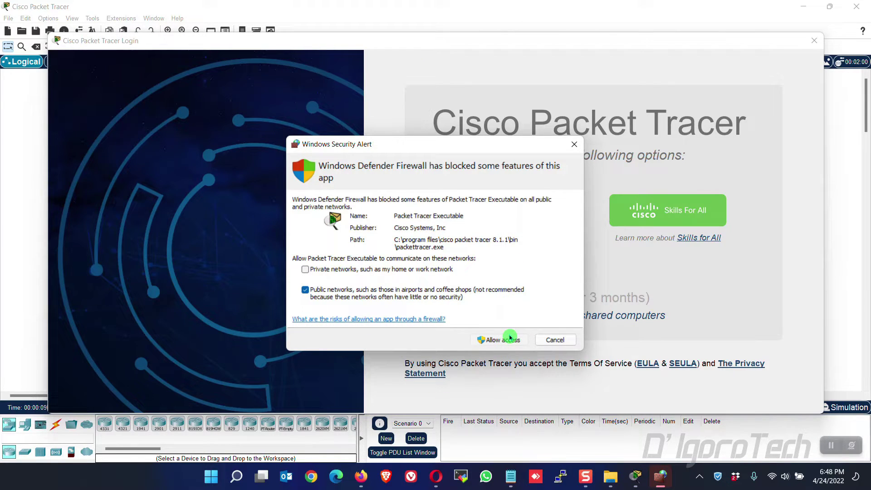
{"action": "left_click", "coordinate": [510, 338]}
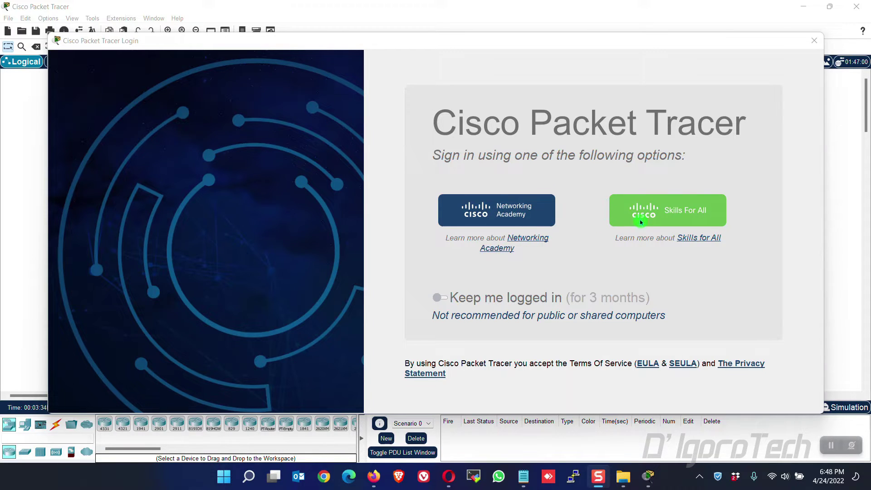
{"action": "left_click", "coordinate": [668, 215]}
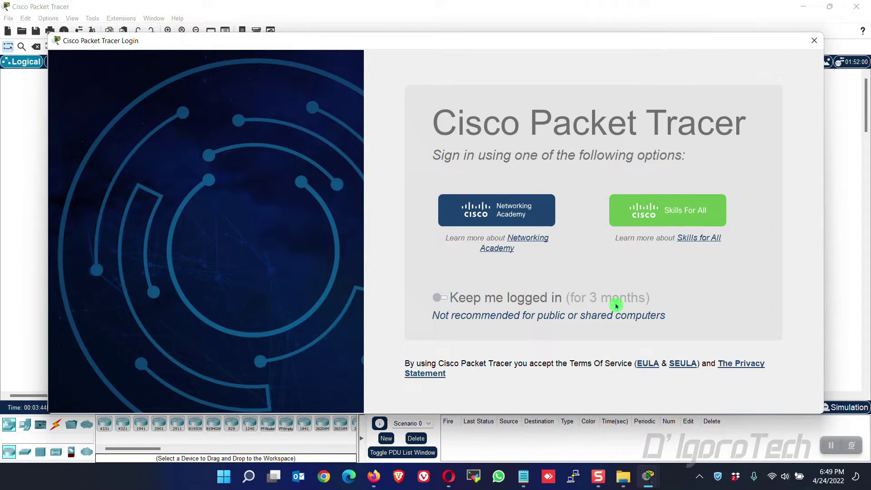
{"action": "left_click", "coordinate": [380, 467]}
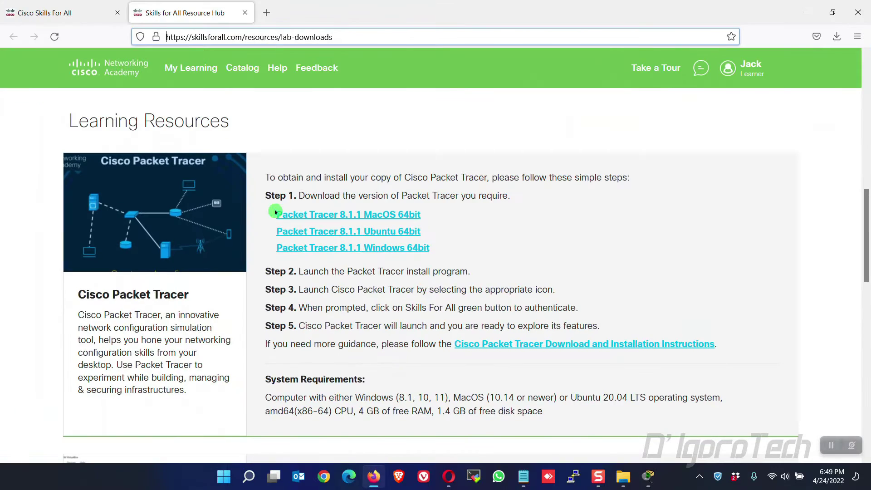
- Copy the Packet Tracer login URL and open it in a new Firefox tab
{"action": "left_click", "coordinate": [753, 73]}
{"action": "left_click", "coordinate": [807, 12]}
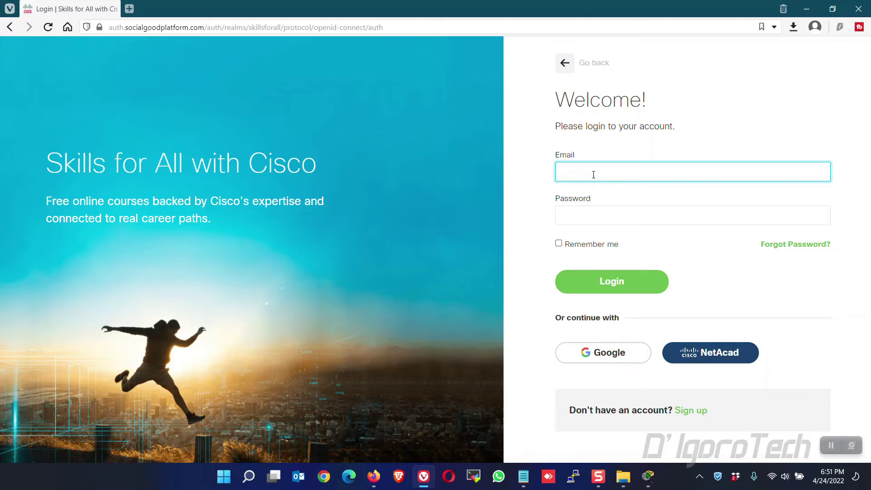
{"action": "left_click", "coordinate": [374, 476]}
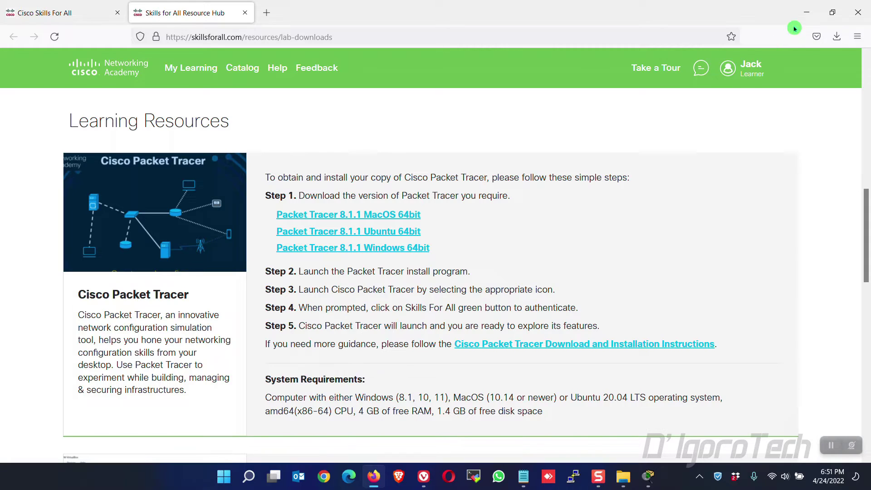
{"action": "key", "text": "alt+Tab"}
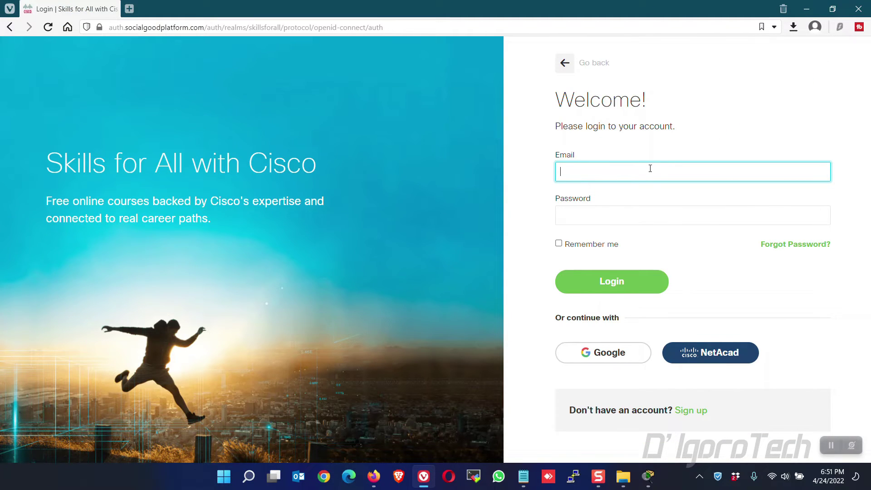
{"action": "left_click", "coordinate": [385, 28]}
{"action": "key", "text": "ctrl+c"}
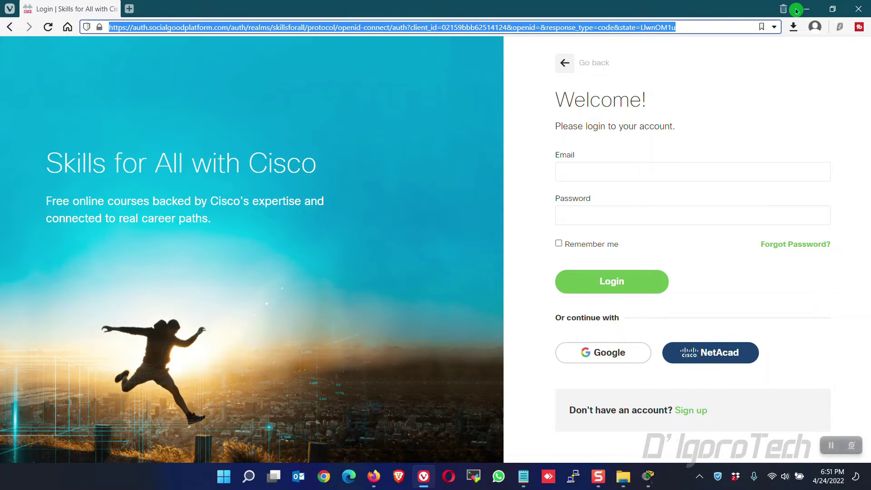
{"action": "left_click", "coordinate": [373, 477]}
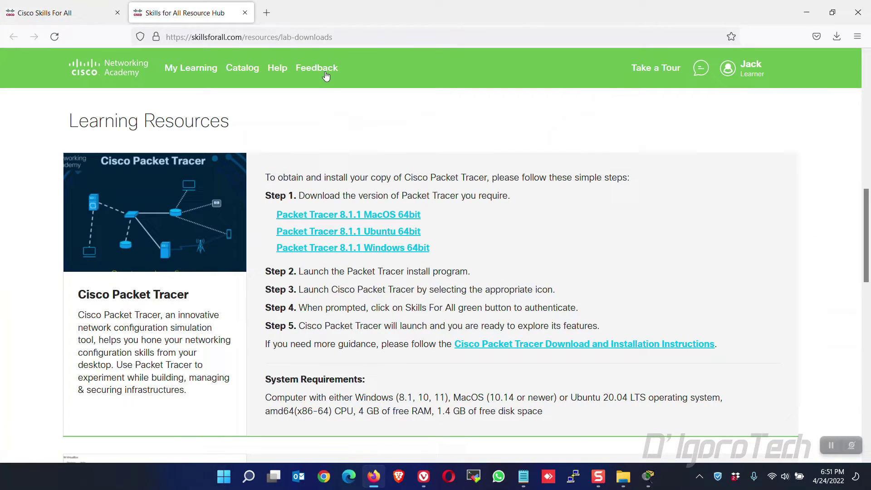
{"action": "left_click", "coordinate": [266, 13]}
{"action": "key", "text": "ctrl+v"}
{"action": "key", "text": "Return"}
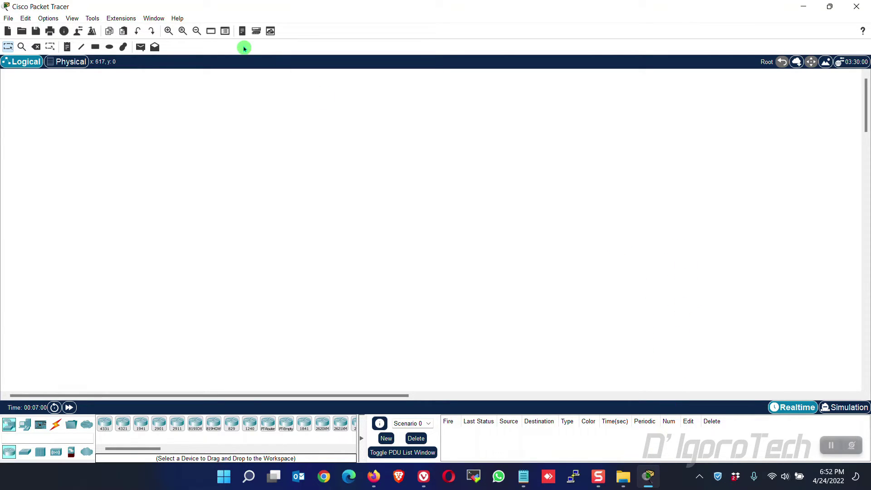
- Check in Help > About that version 8.1.1.0022 is installed, then close the About window
{"action": "left_click", "coordinate": [176, 19]}
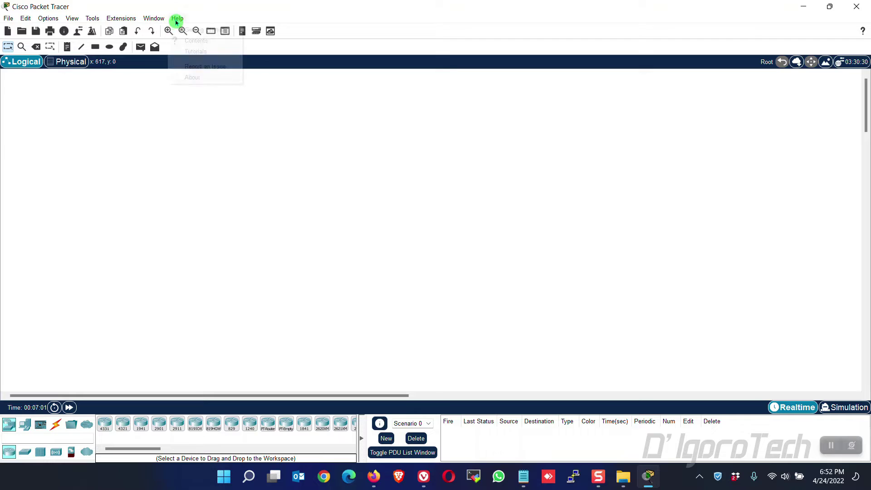
{"action": "left_click", "coordinate": [191, 78]}
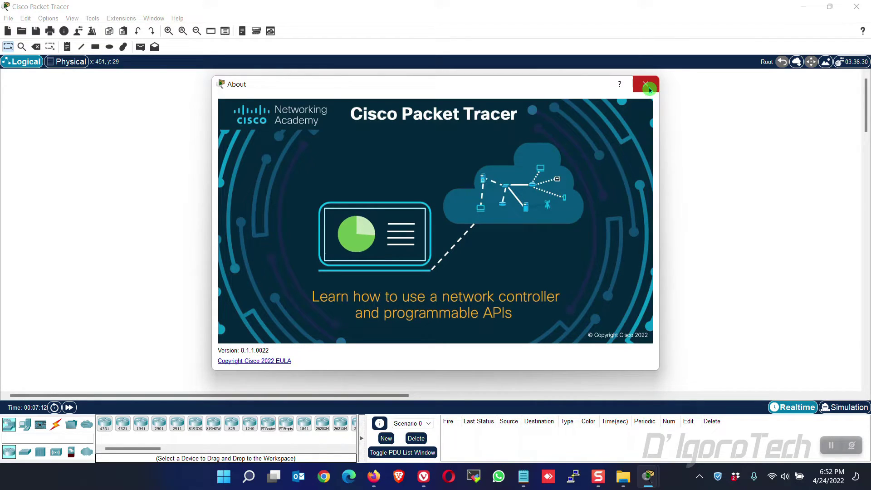
{"action": "left_click", "coordinate": [645, 84]}
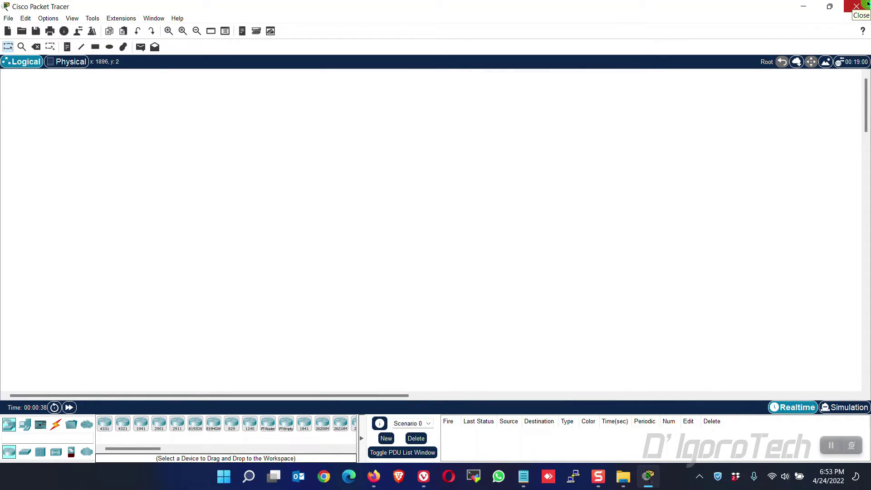
- Close Packet Tracer, relaunch it from the desktop shortcut, then quit with File > Exit and Logout
{"action": "left_click", "coordinate": [858, 6]}
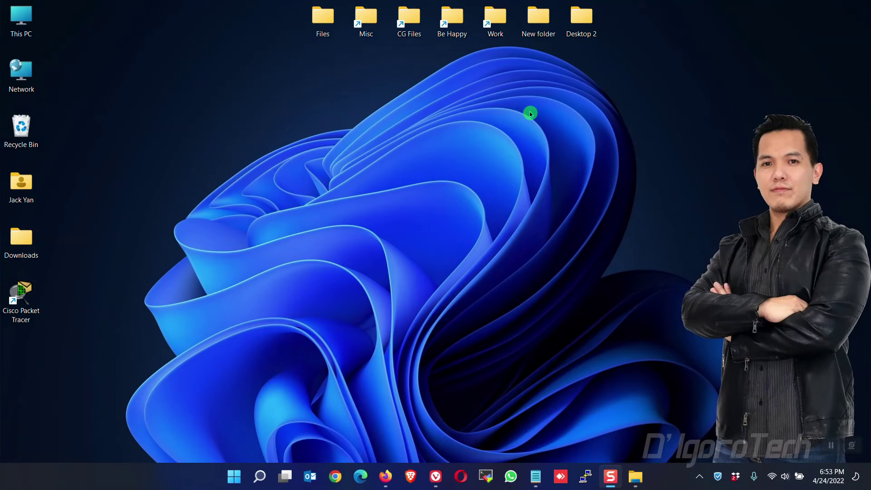
{"action": "double_click", "coordinate": [16, 295]}
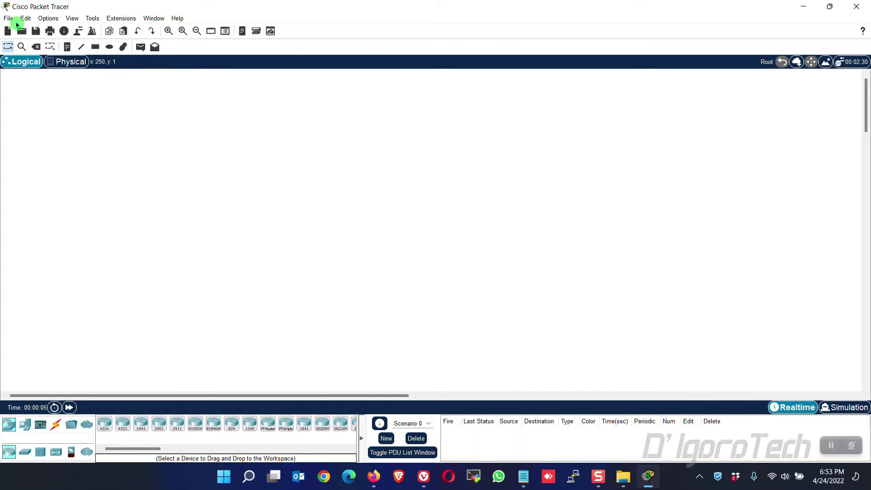
{"action": "left_click", "coordinate": [8, 19]}
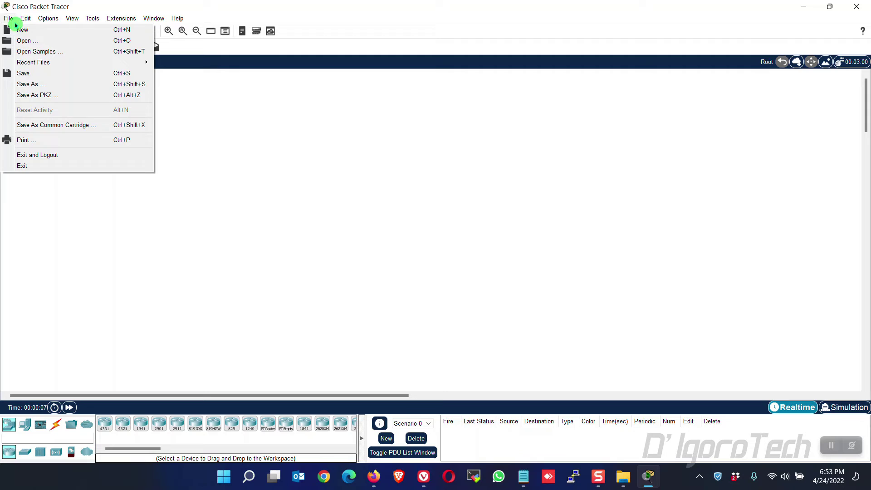
{"action": "left_click", "coordinate": [65, 156]}
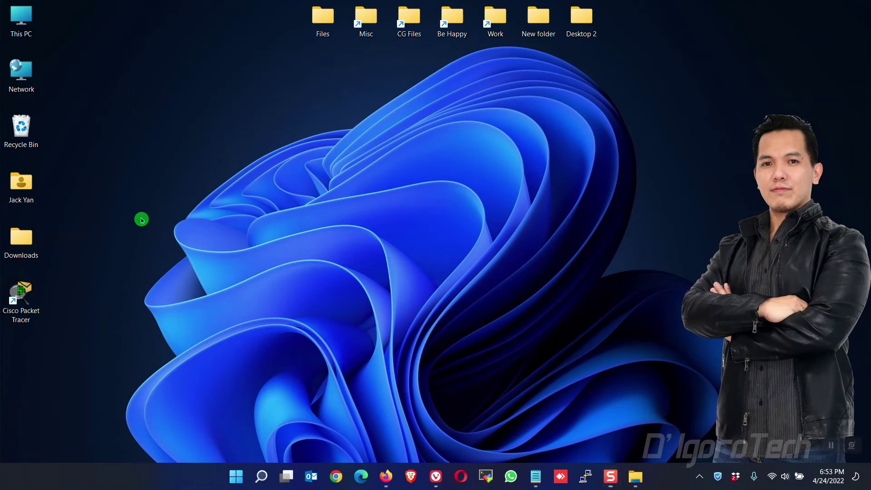
- Relaunch Cisco Packet Tracer from its desktop shortcut, opening an empty Logical workspace
{"action": "double_click", "coordinate": [27, 307]}
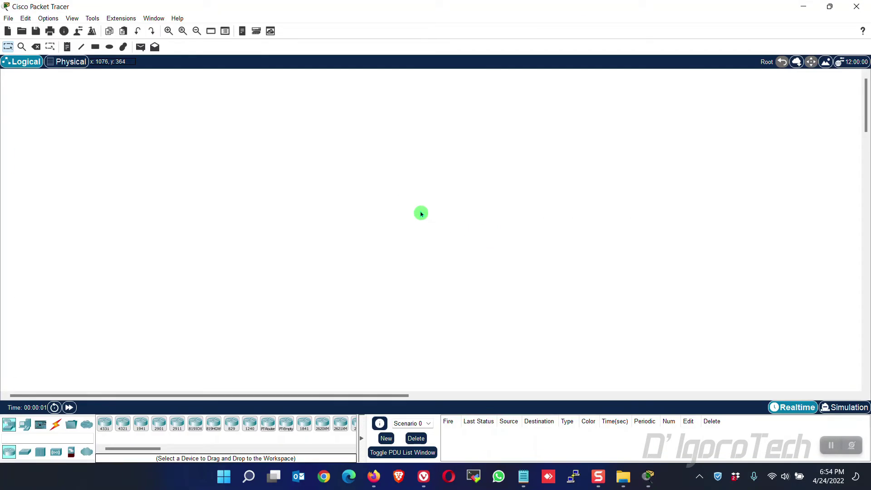